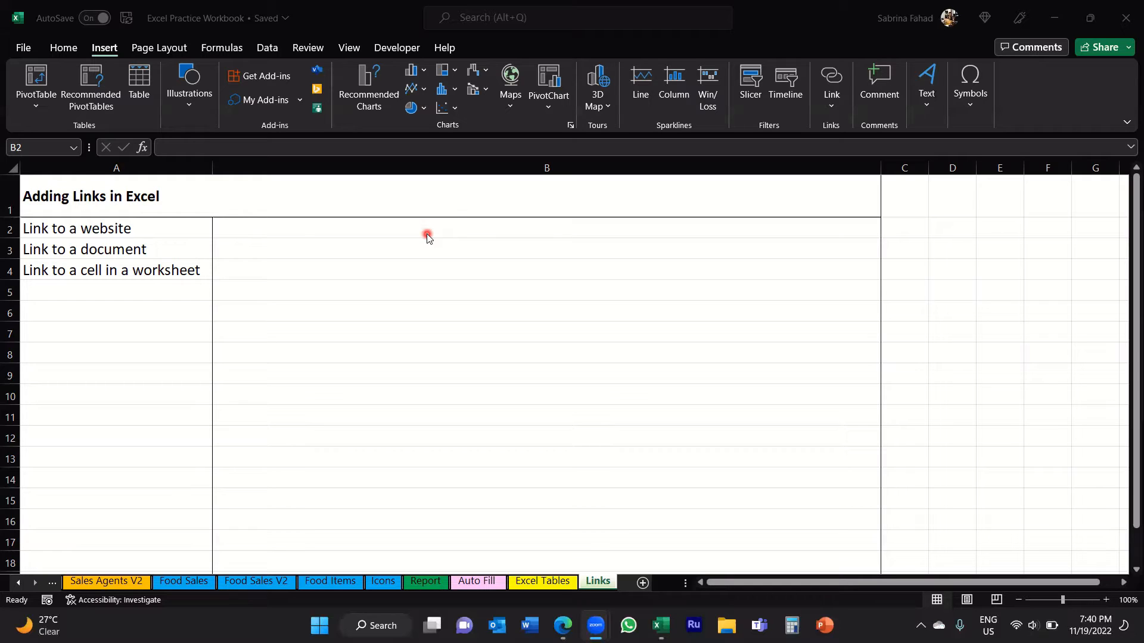
# Insert a hyperlink in cell B2 to Microsoft's "Work with links in Excel" support article, copying its web address from the browser
pyautogui.click(249, 224)
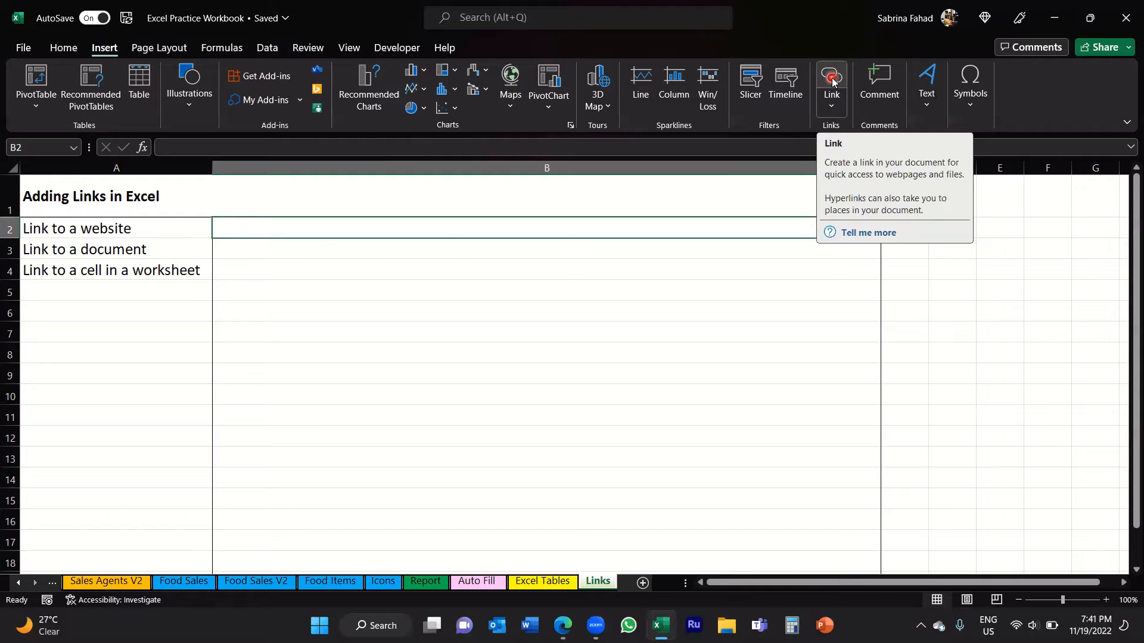
pyautogui.click(832, 76)
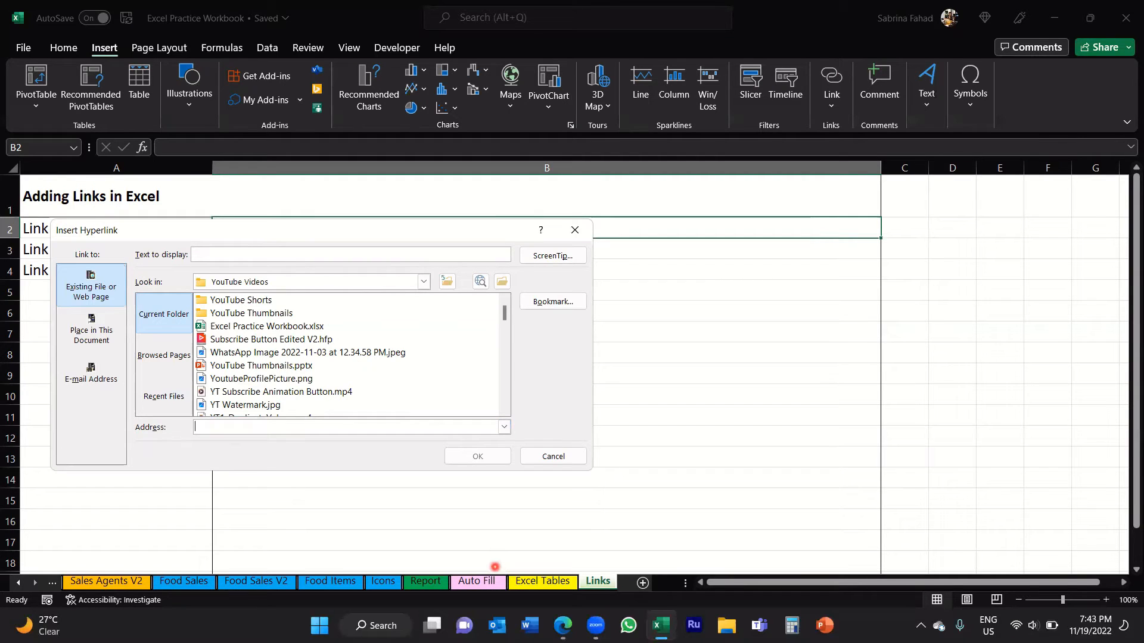
pyautogui.hotkey('alt', 'Tab')
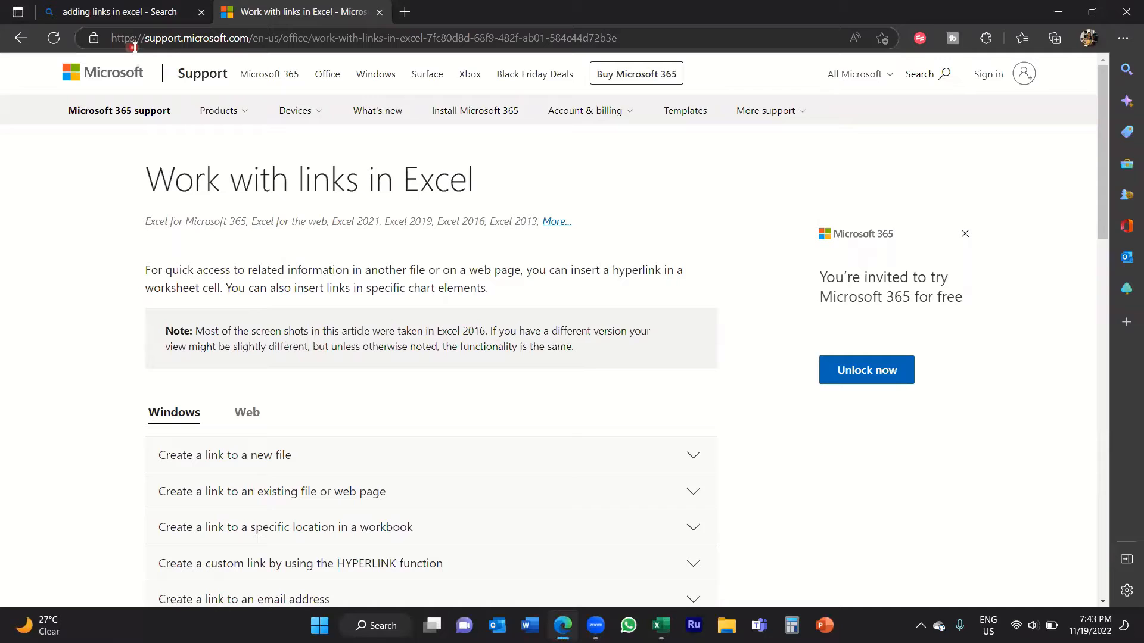
pyautogui.click(250, 40)
pyautogui.hotkey('ctrl', 'c')
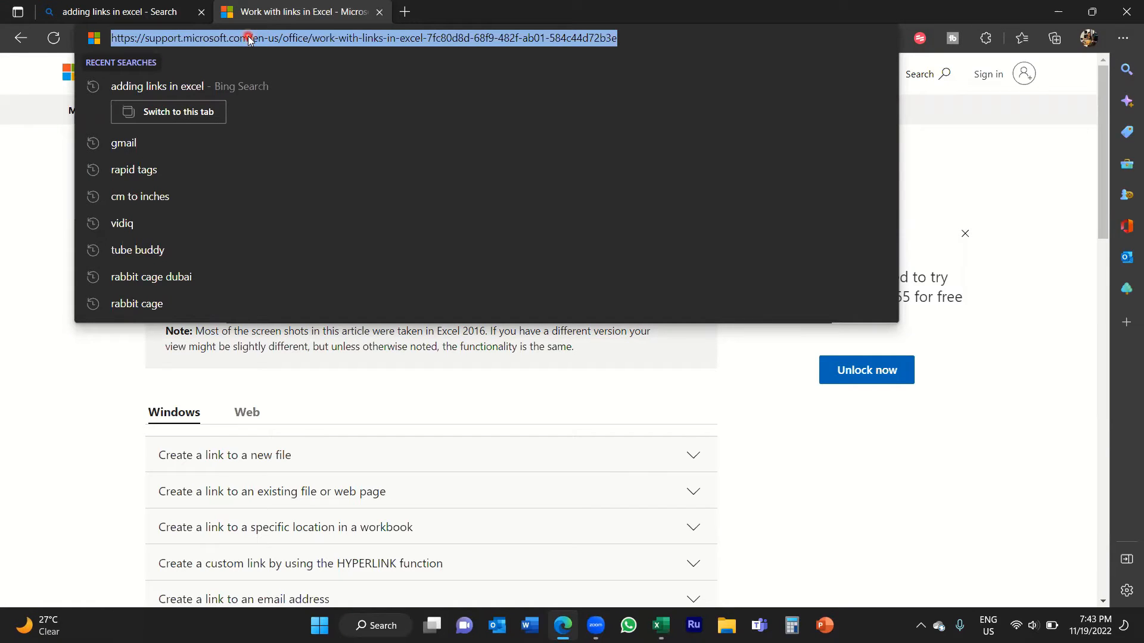
pyautogui.click(18, 161)
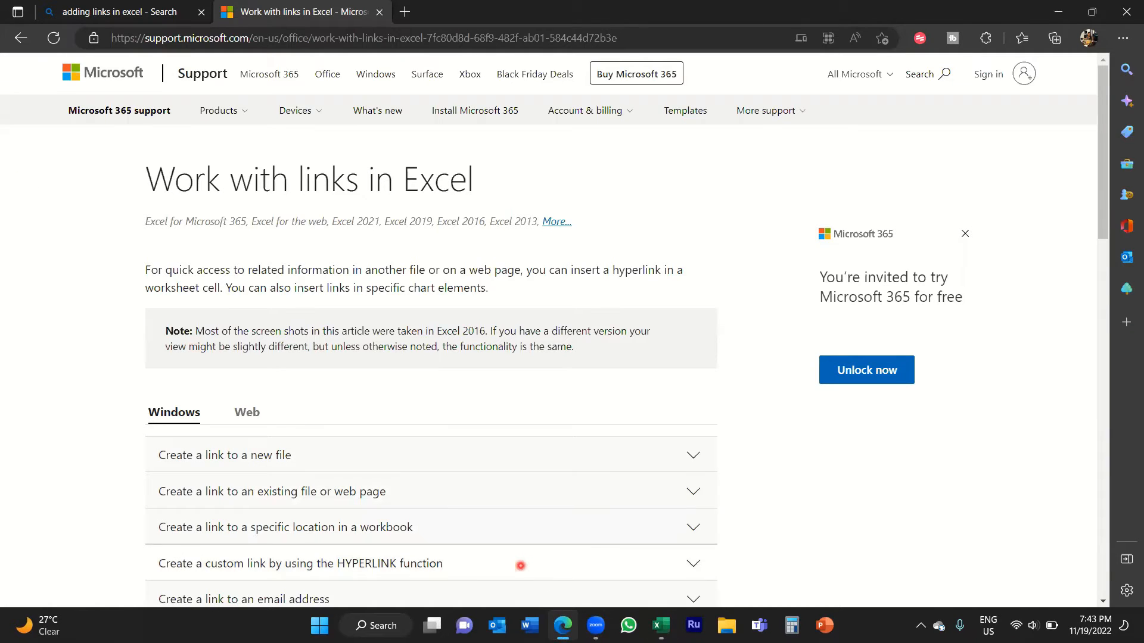
pyautogui.click(661, 624)
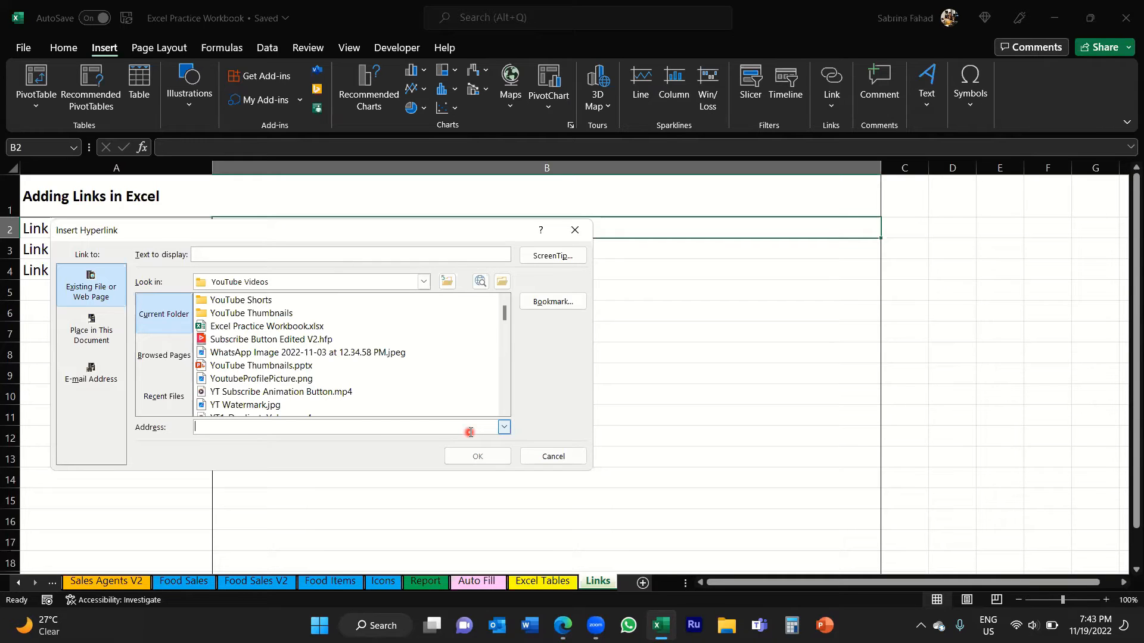
pyautogui.hotkey('ctrl', 'v')
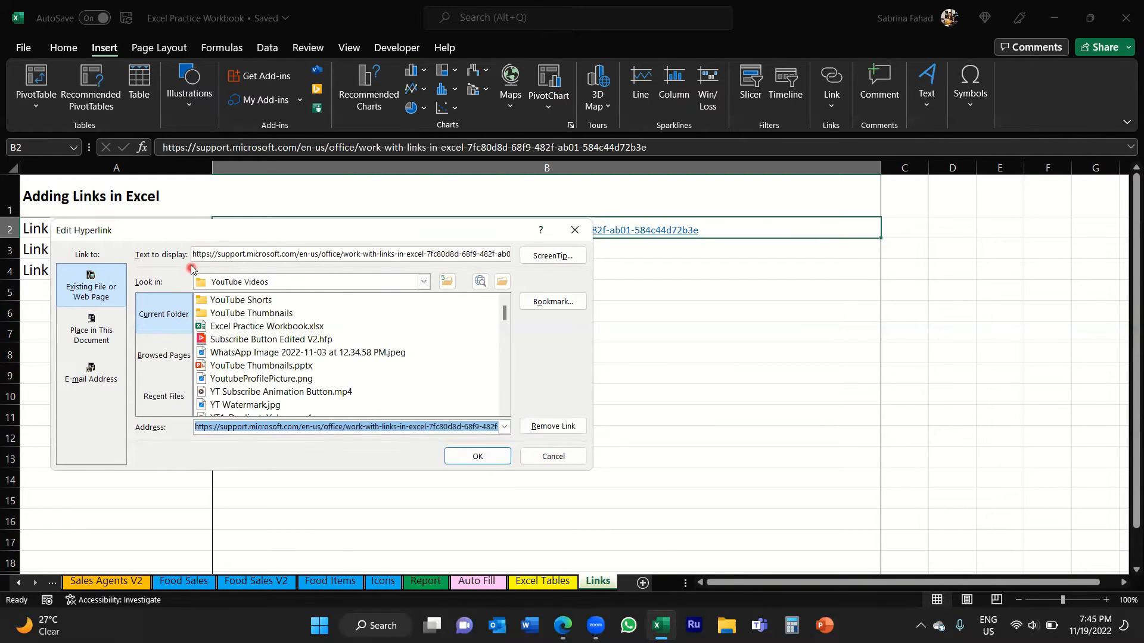
# Change the display text of the hyperlink in B2 to "Adding Links Microsoft Article"
pyautogui.moveTo(192, 252); pyautogui.dragTo(566, 249)
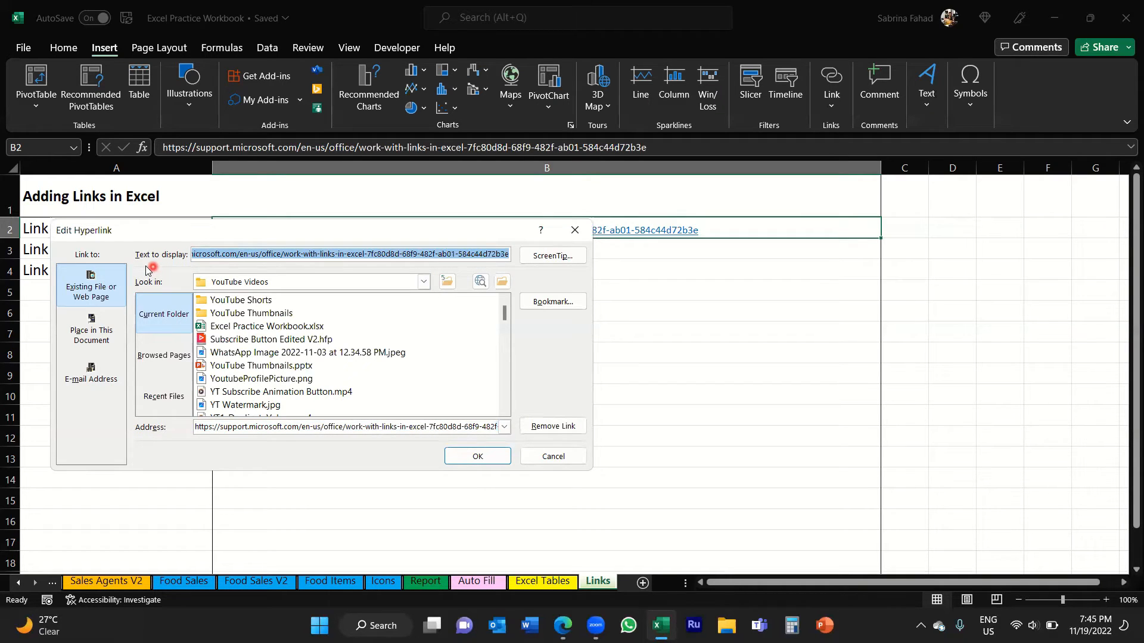
pyautogui.press('Delete')
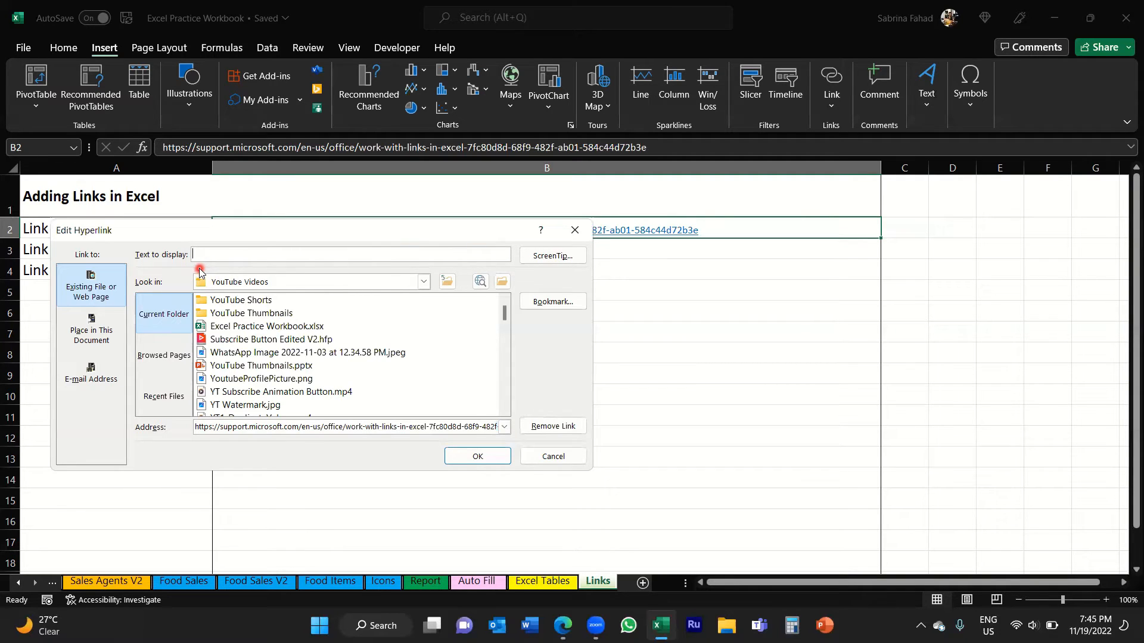
pyautogui.write('Adding Link Ms Microsoft Article')
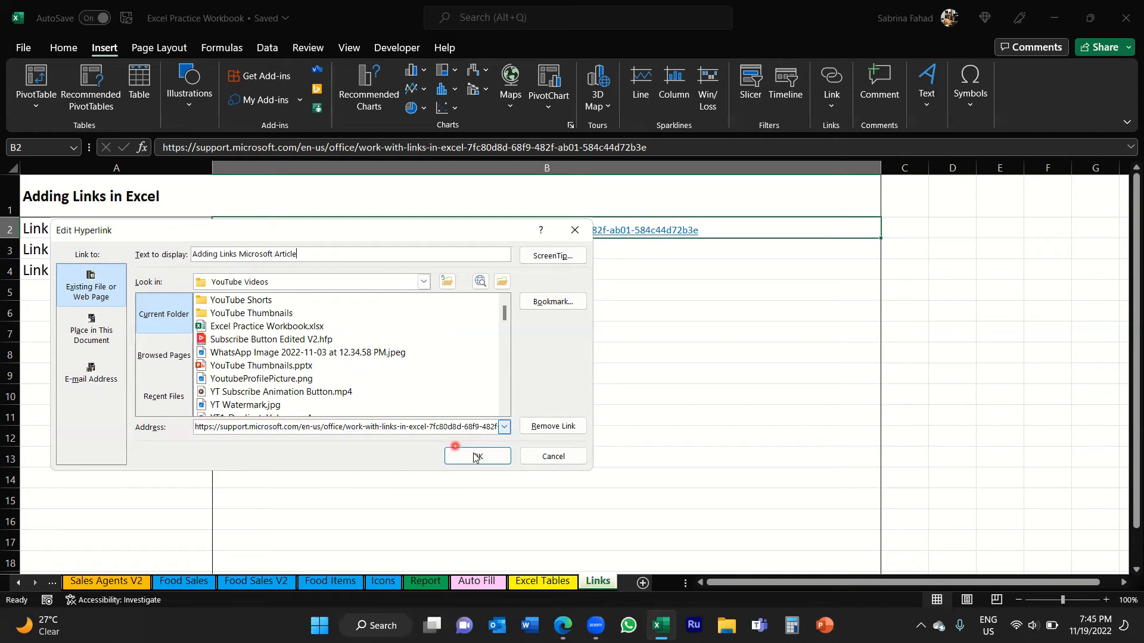
pyautogui.click(492, 458)
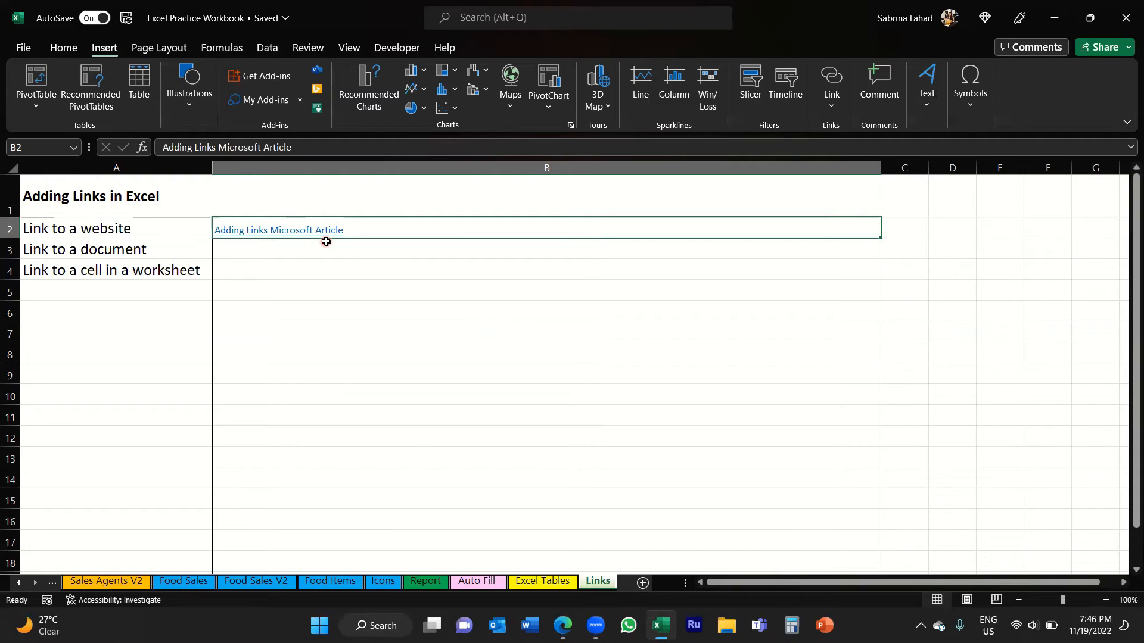
# Follow the article link in B2 to check its web page in the browser, and return to the workbook
pyautogui.click(255, 249)
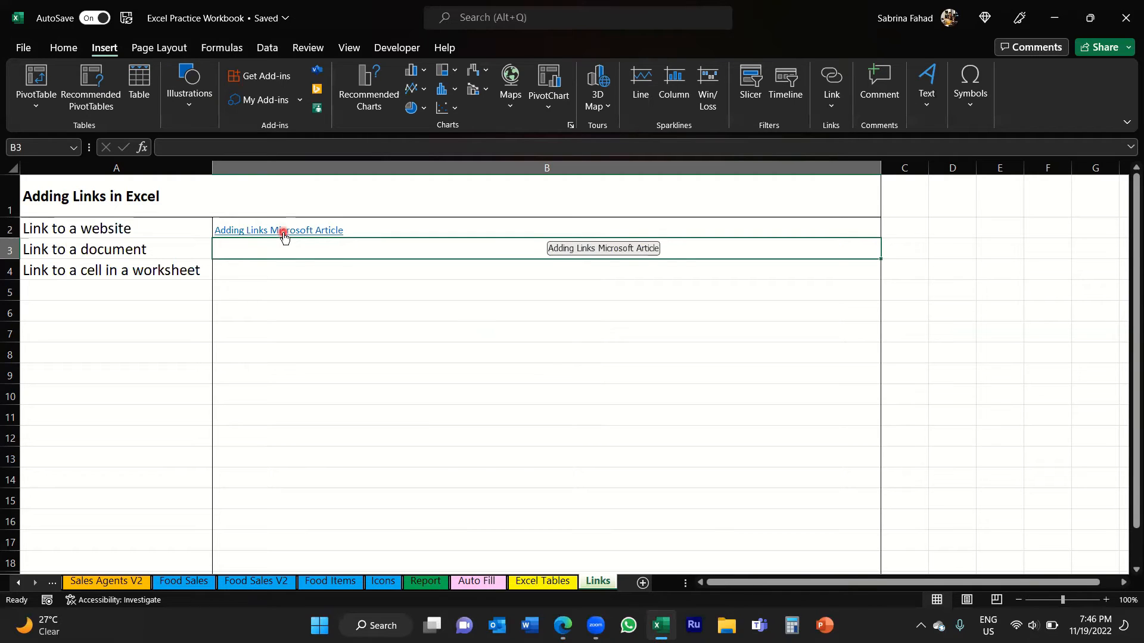
pyautogui.click(283, 236)
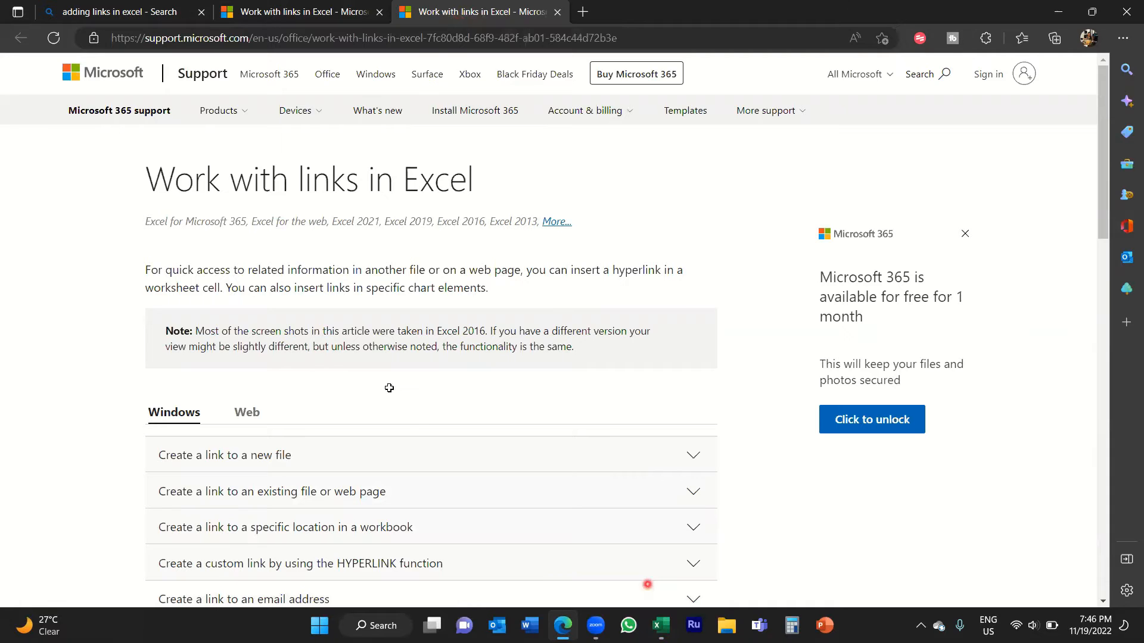
pyautogui.hotkey('alt', 'Tab')
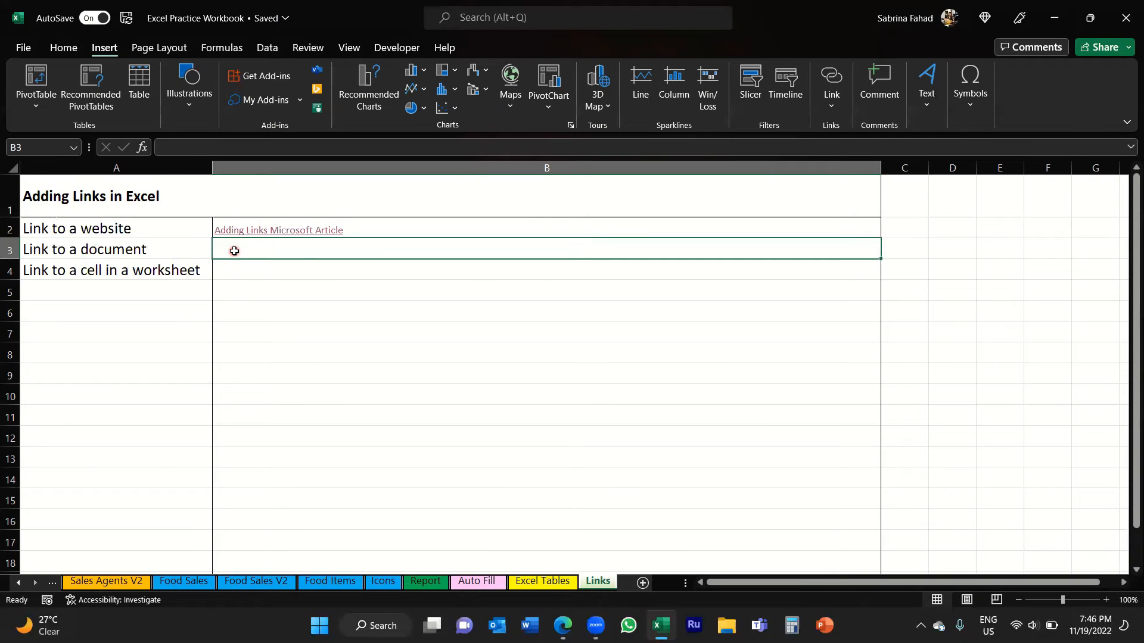
# Start a hyperlink for cell B3 and move the Insert Hyperlink dialog clear of the labels in column A
pyautogui.click(263, 253)
pyautogui.click(354, 249)
pyautogui.click(108, 54)
pyautogui.click(832, 76)
pyautogui.click(834, 110)
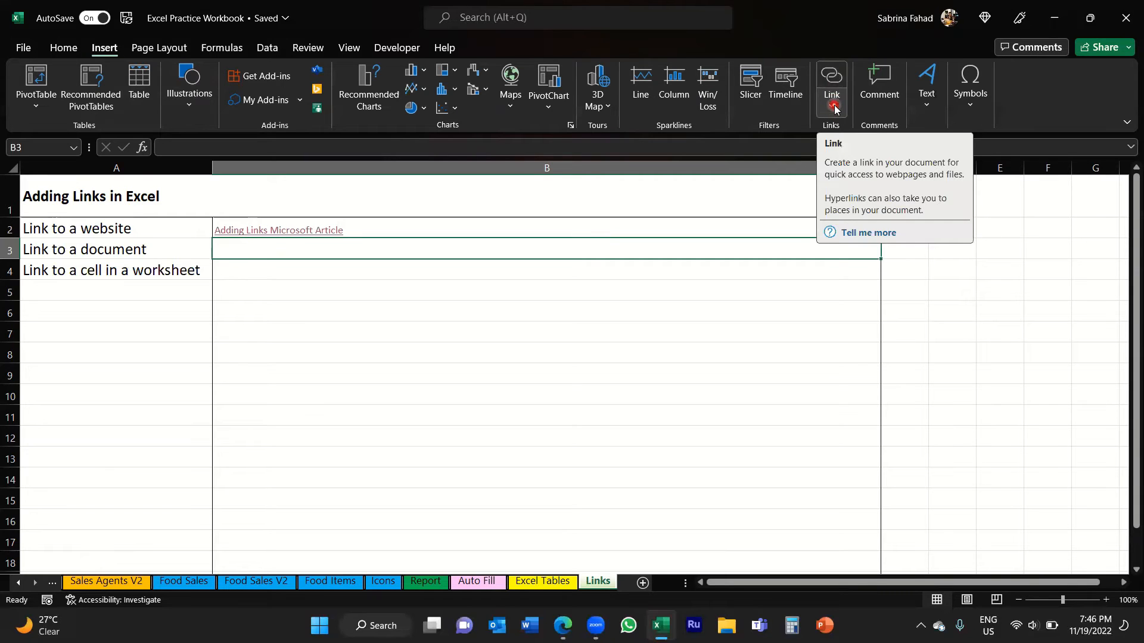
pyautogui.click(834, 109)
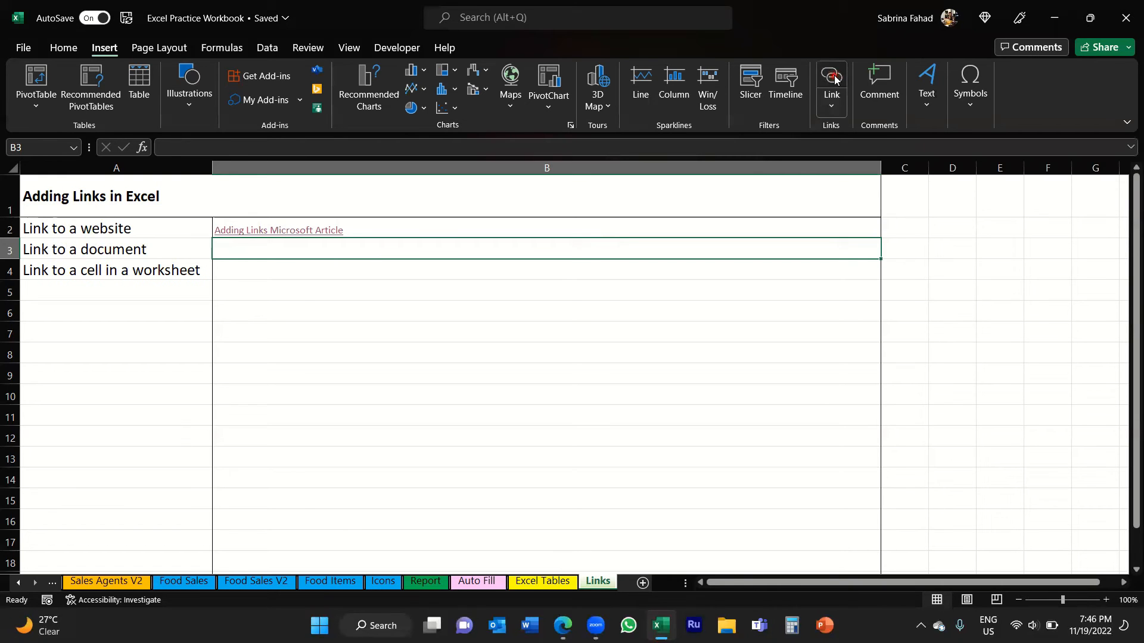
pyautogui.click(834, 78)
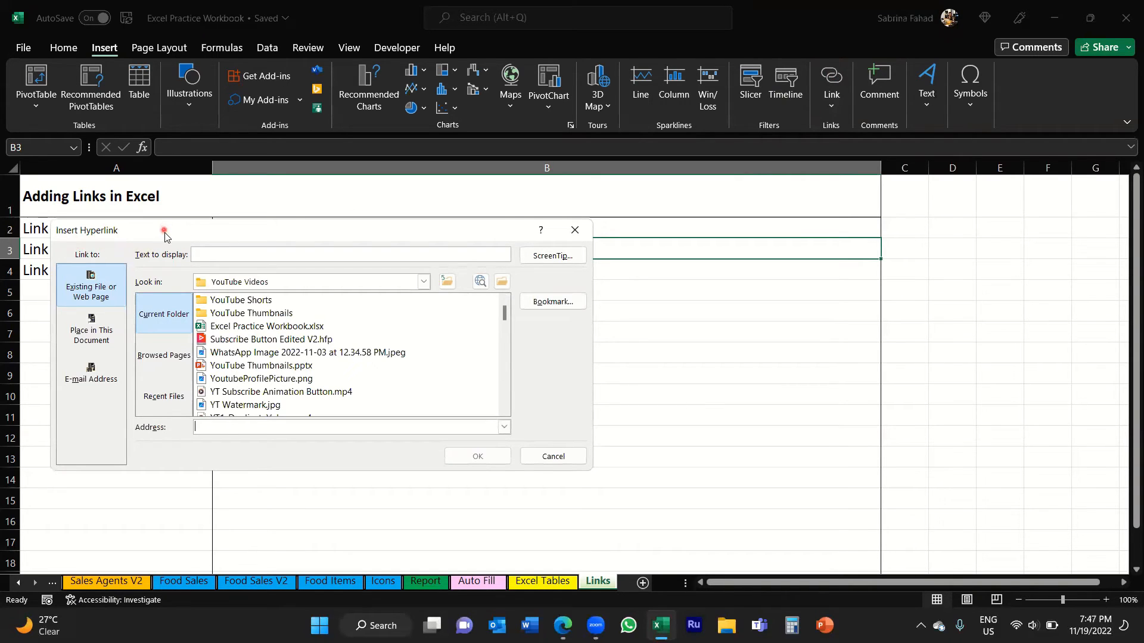
pyautogui.moveTo(165, 235); pyautogui.dragTo(346, 228)
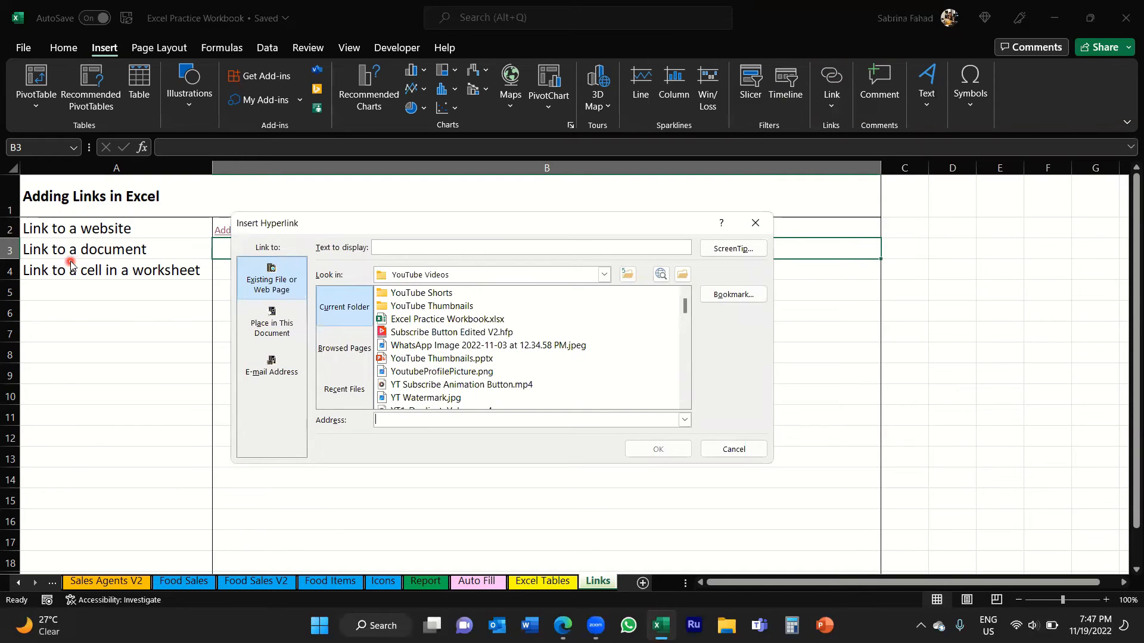
# Choose the existing file YT9_FilteringData.mp4 from the YouTube Videos folder as the link target
pyautogui.click(259, 297)
pyautogui.click(271, 297)
pyautogui.scroll(-1, 428, 371)
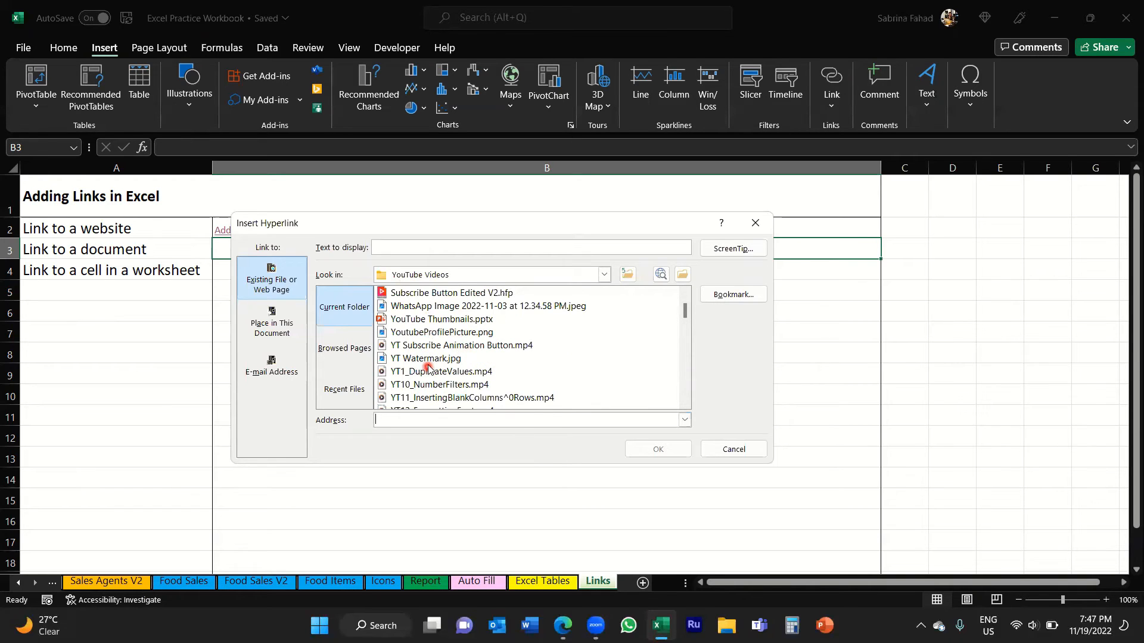
pyautogui.scroll(-2, 428, 368)
pyautogui.scroll(-14, 428, 367)
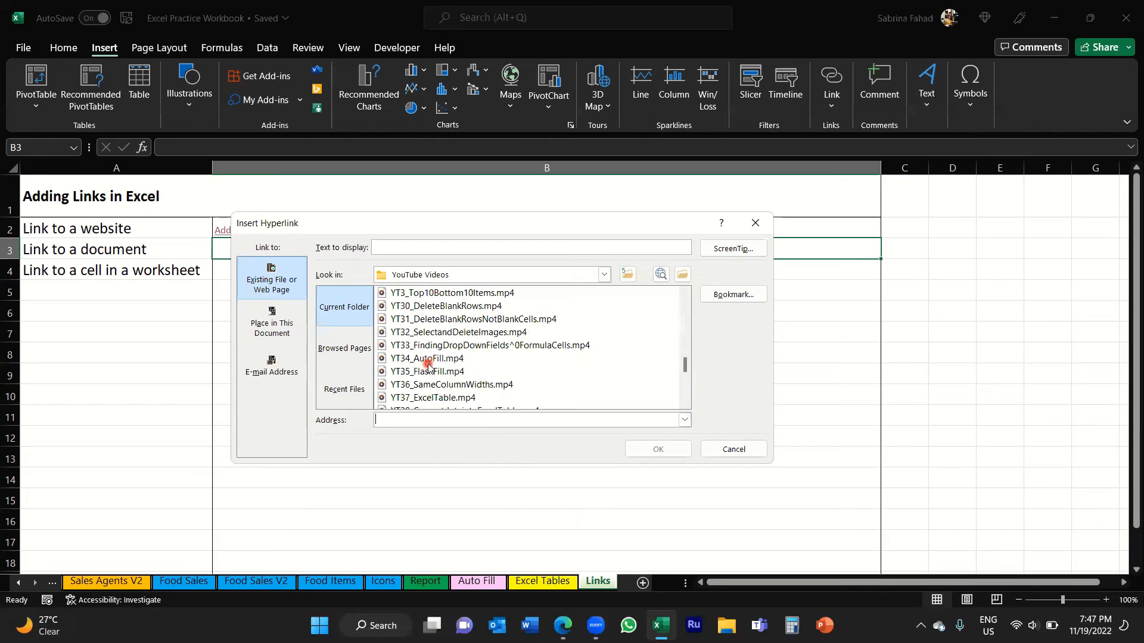
pyautogui.scroll(3, 426, 370)
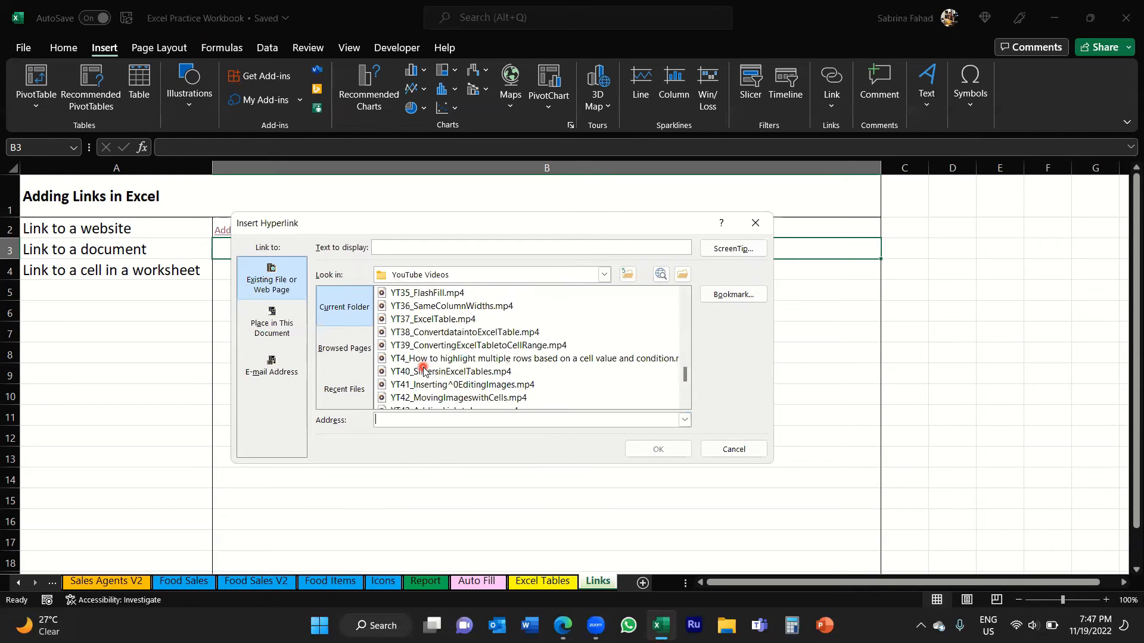
pyautogui.scroll(-3, 423, 370)
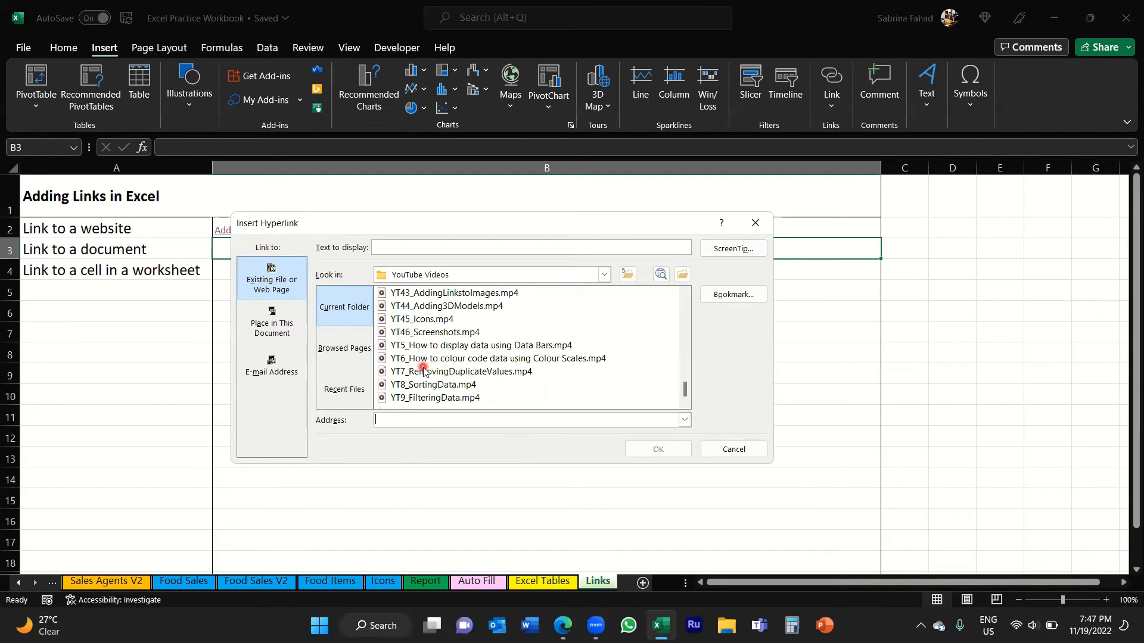
pyautogui.click(424, 399)
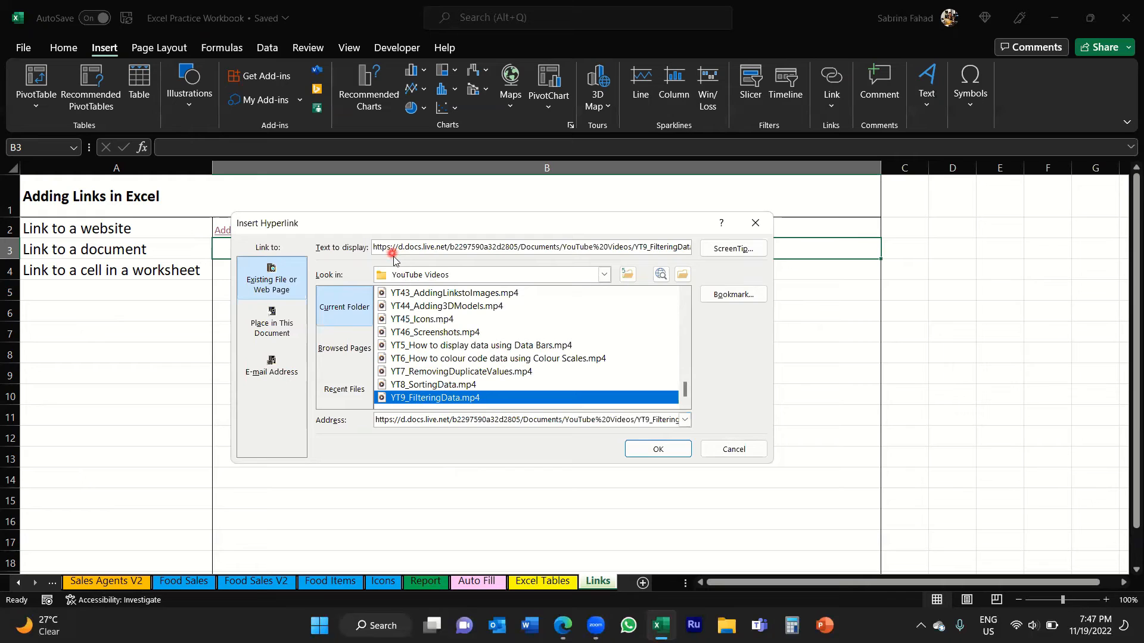
# Set the link's display text to "Youtube Video on Filtering Data" and insert the link in B3
pyautogui.click(375, 246)
pyautogui.moveTo(429, 246); pyautogui.dragTo(733, 238)
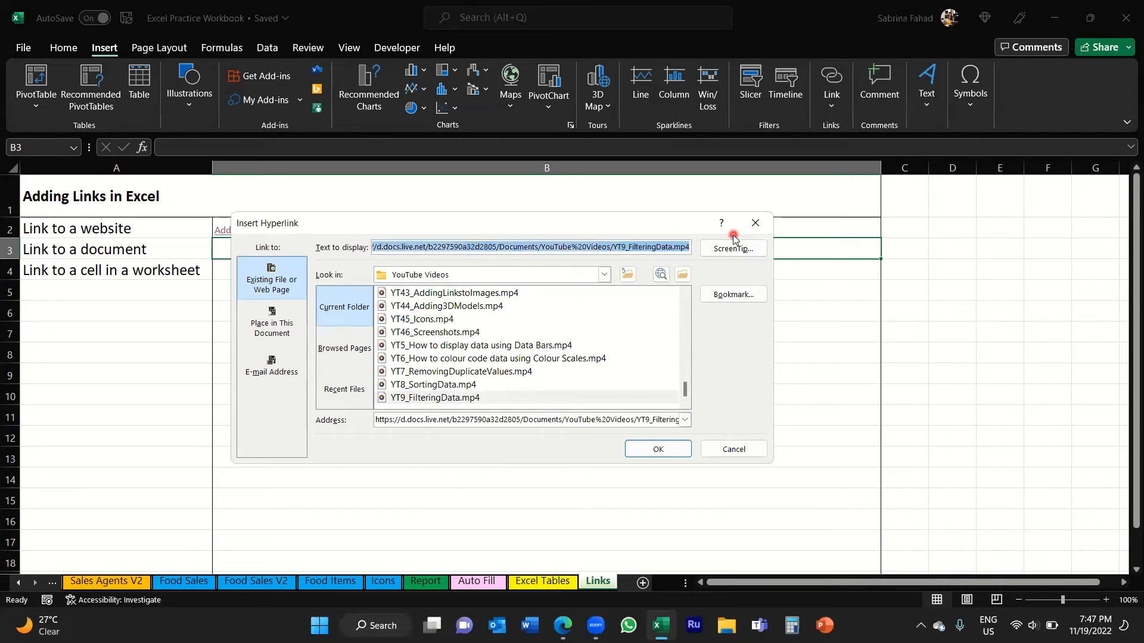
pyautogui.press('BackSpace')
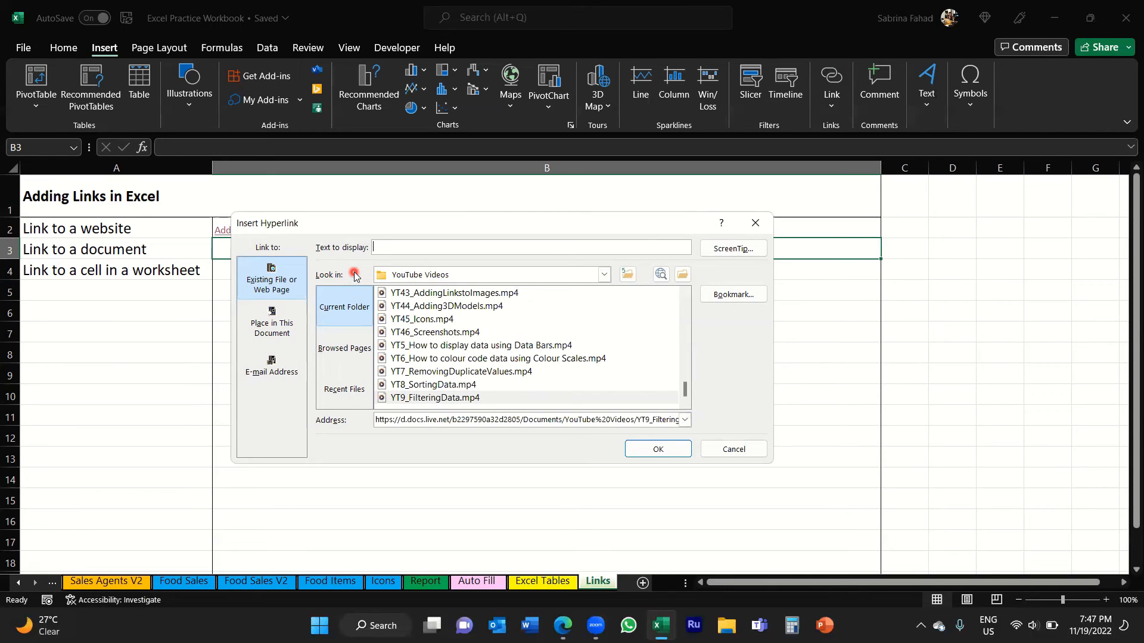
pyautogui.write('Youtube Video on Filtering Data')
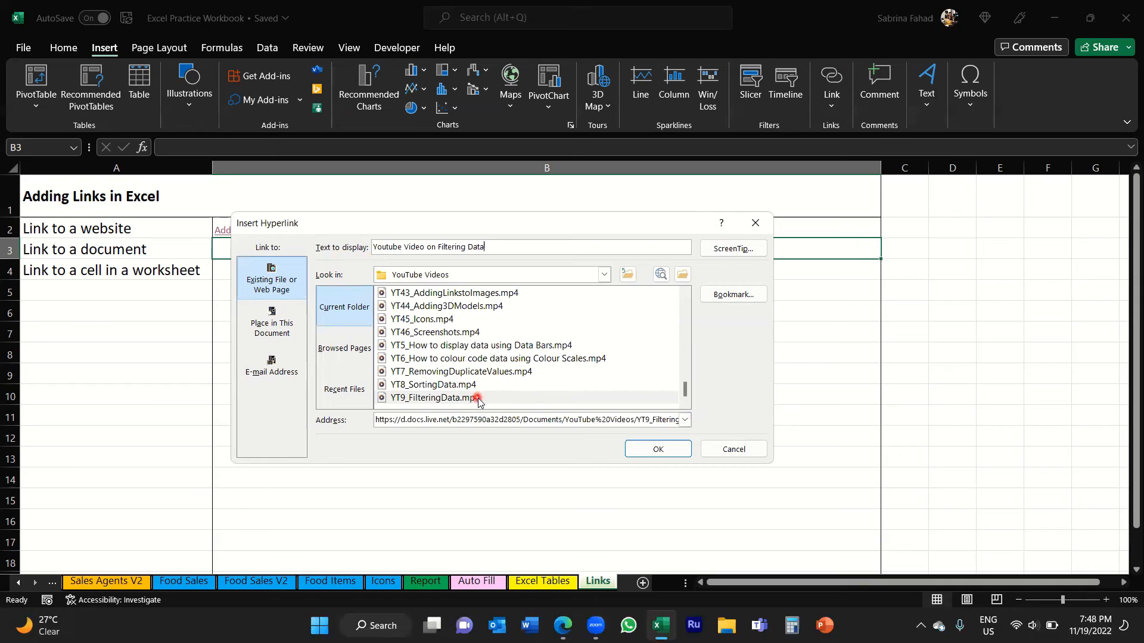
pyautogui.click(642, 453)
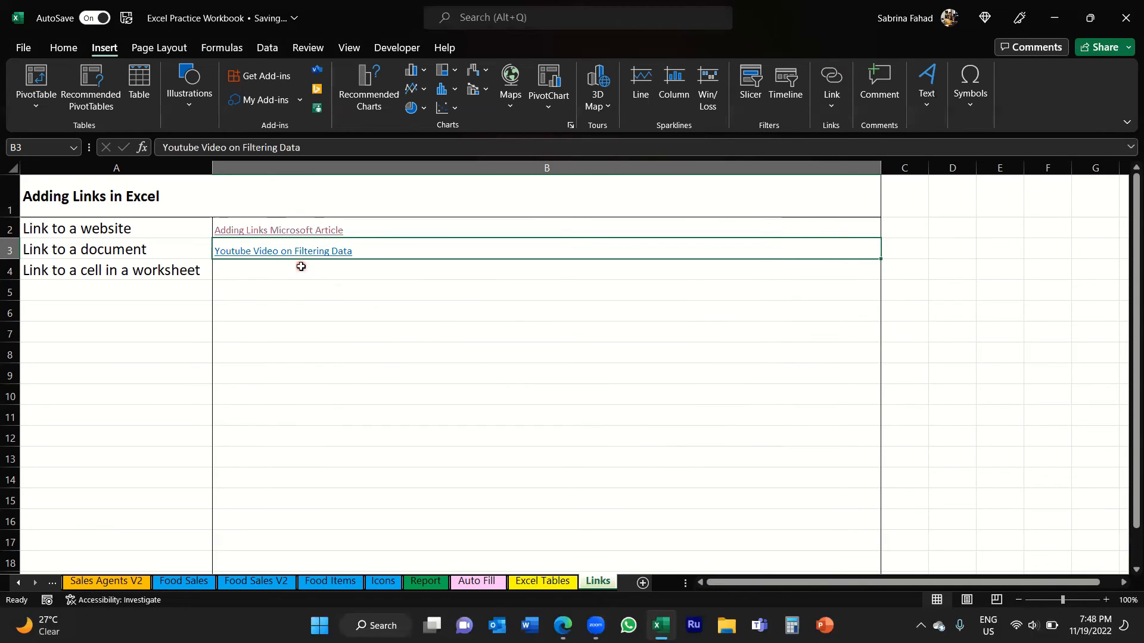
# Start a hyperlink for cell B4 to a place in this document and choose the Sales Agents sheet as its target
pyautogui.click(230, 273)
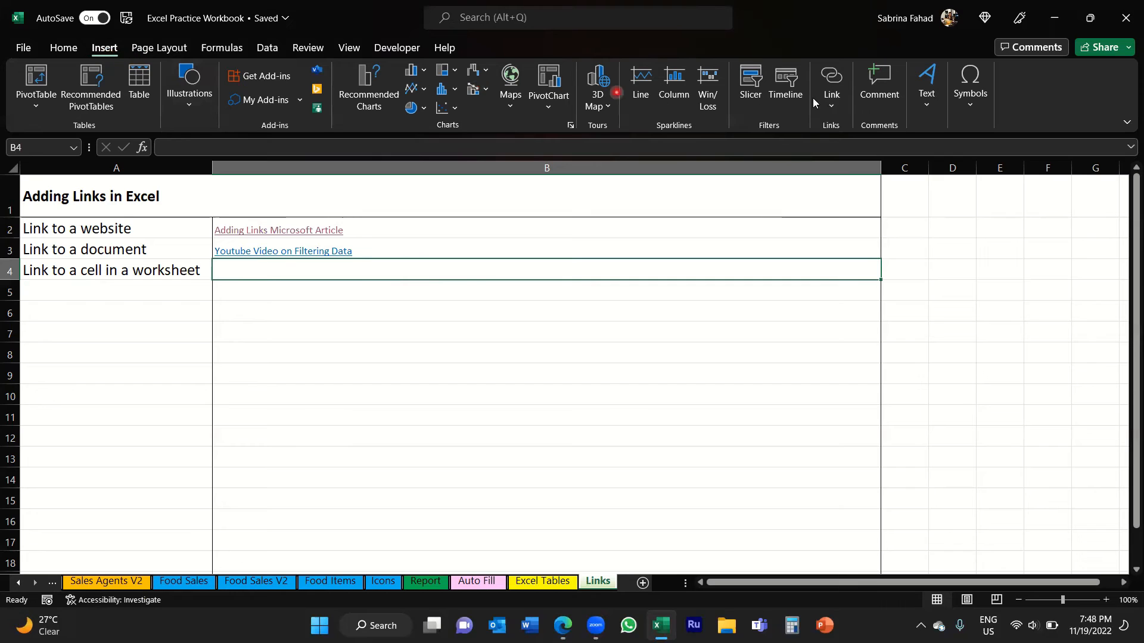
pyautogui.click(837, 77)
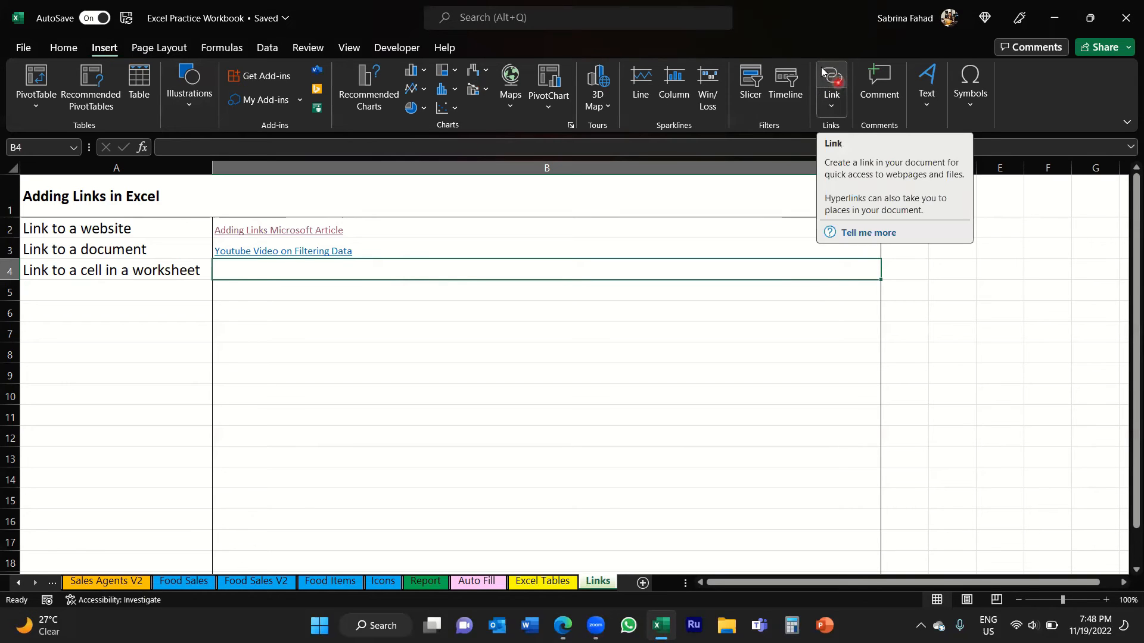
pyautogui.click(832, 78)
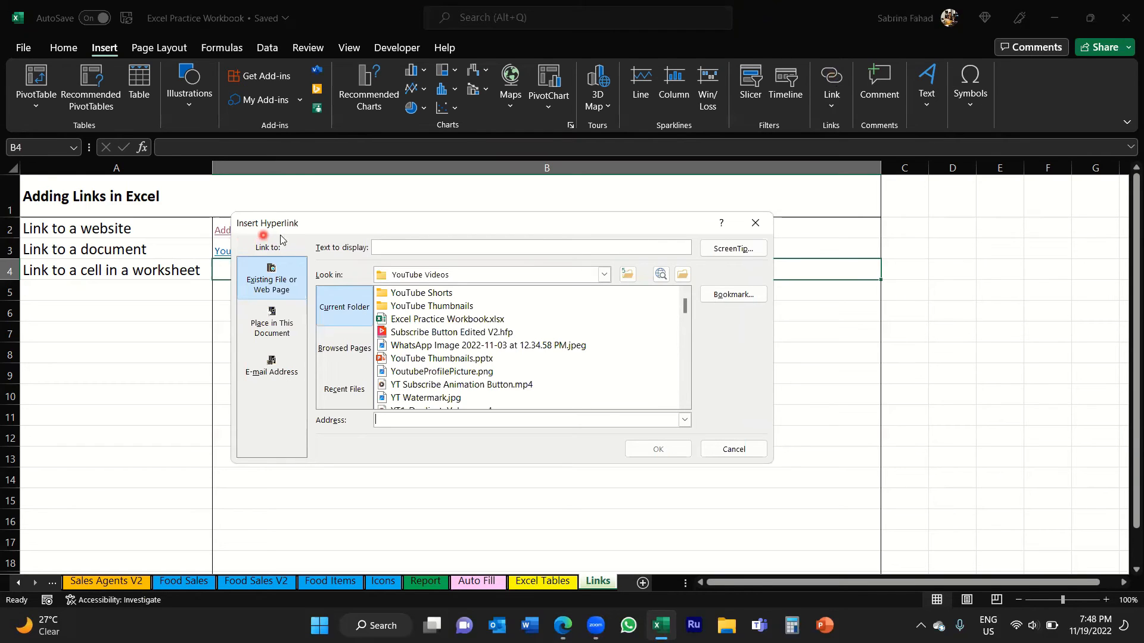
pyautogui.click(300, 276)
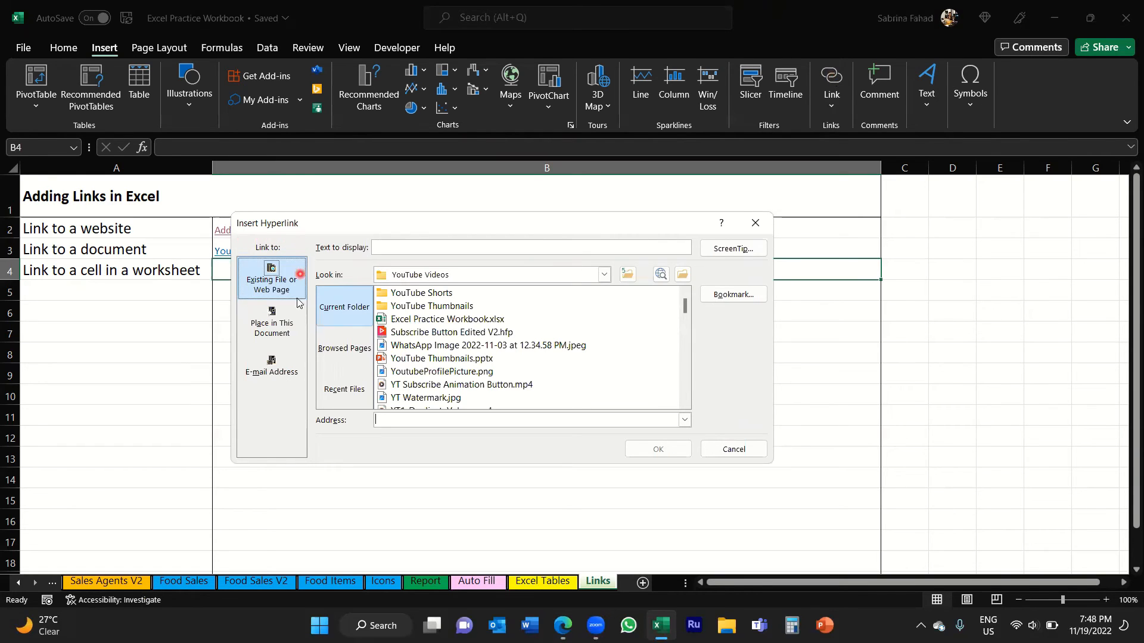
pyautogui.click(297, 336)
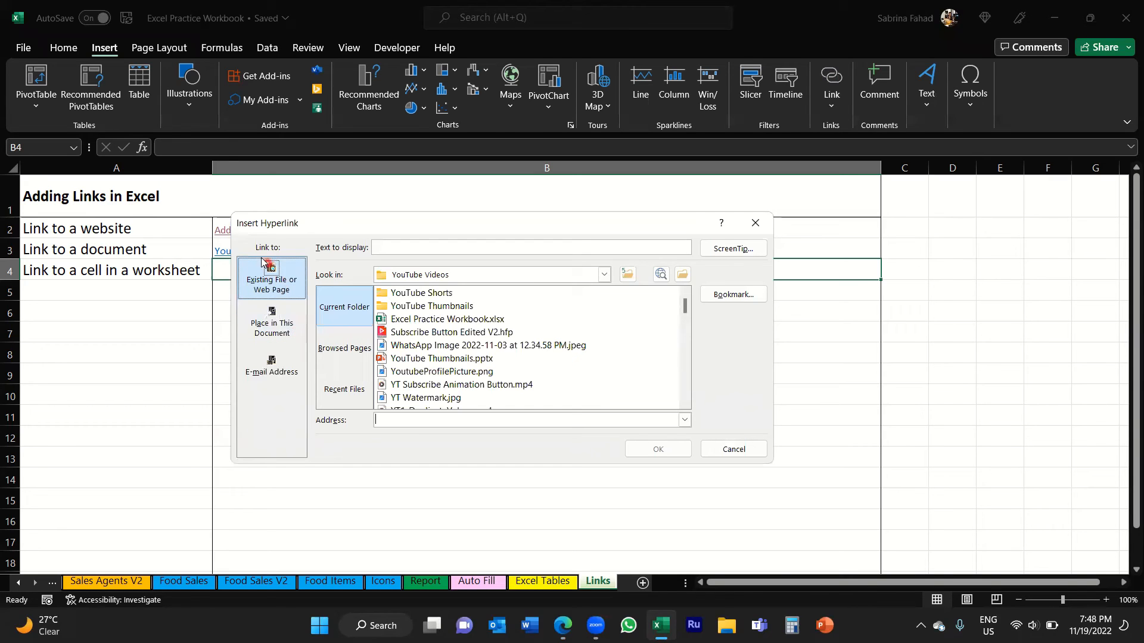
pyautogui.click(263, 260)
pyautogui.click(297, 339)
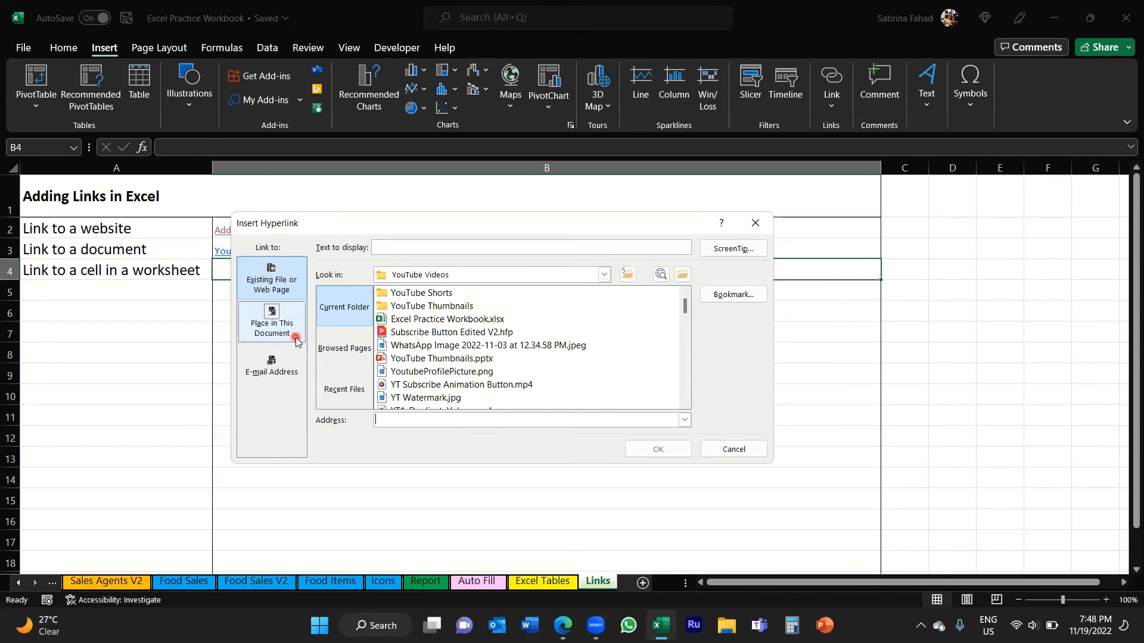
pyautogui.click(292, 327)
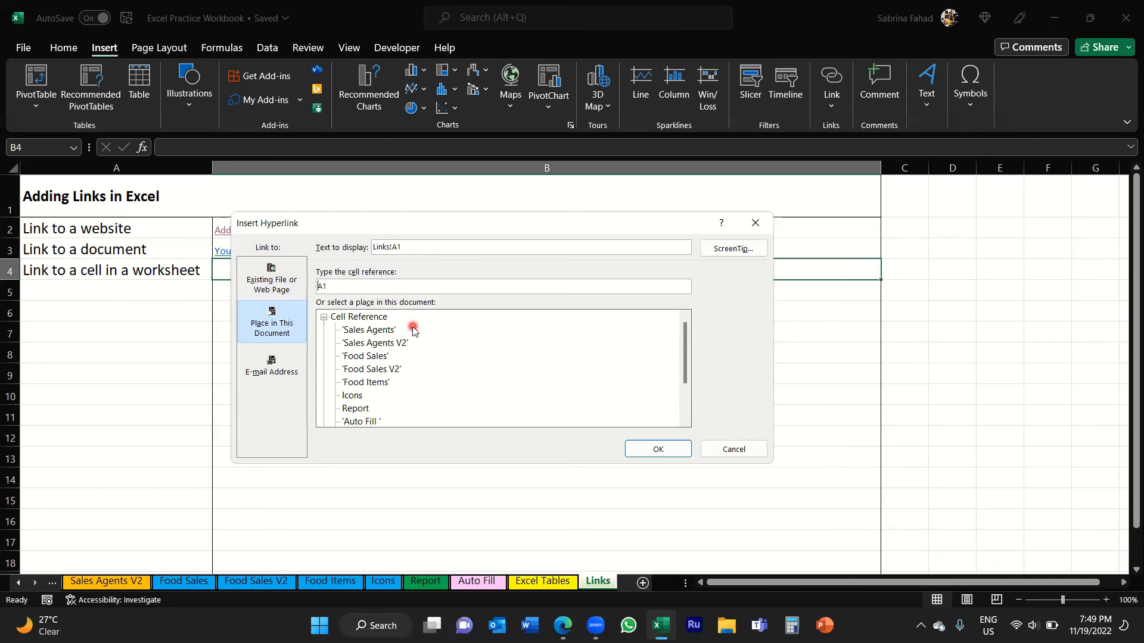
pyautogui.scroll(-1, 413, 332)
pyautogui.scroll(1, 413, 332)
pyautogui.click(369, 331)
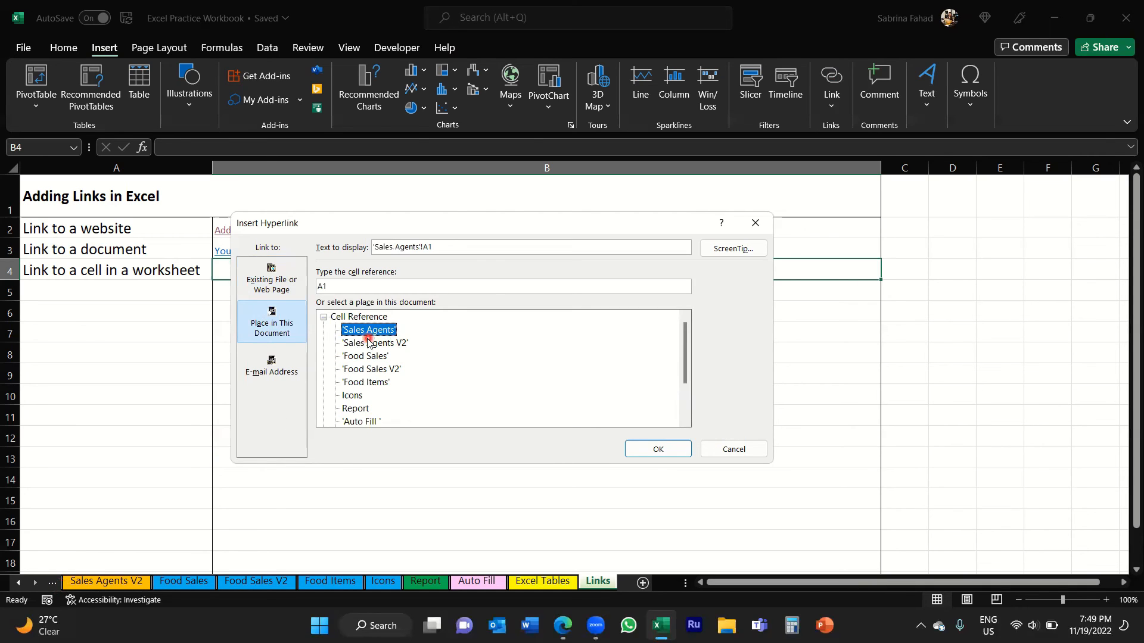
# Set the link's cell reference to B1 on the Sales Agents sheet
pyautogui.click(323, 286)
pyautogui.doubleClick(322, 286)
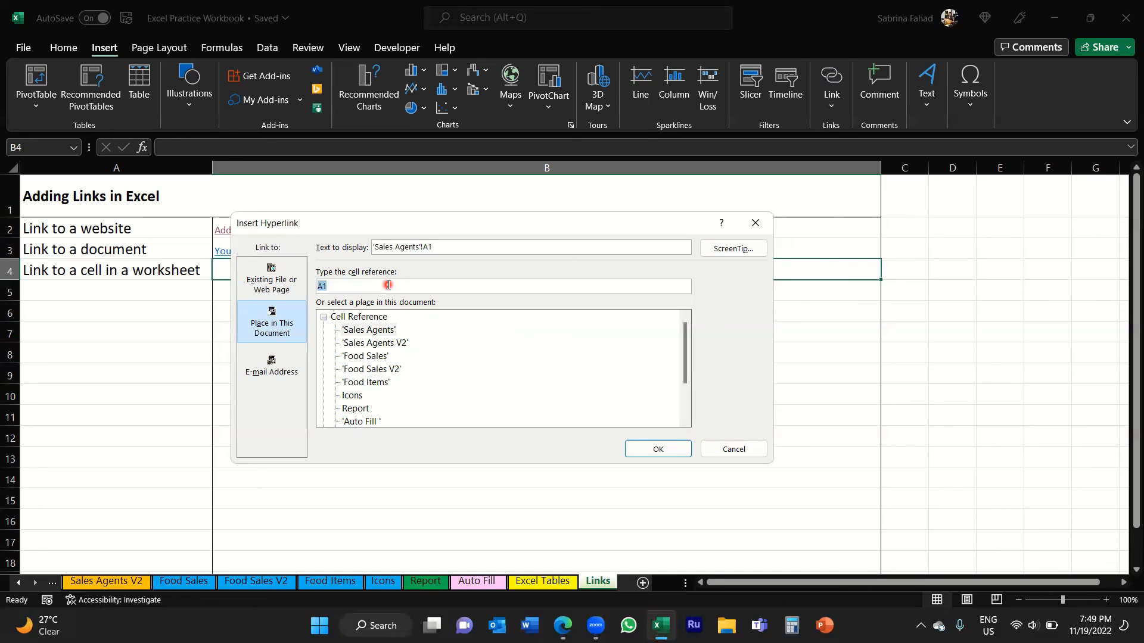
pyautogui.write('B1')
pyautogui.click(393, 286)
# Replace the link's display text with "Sales Agent B1 Cell" and insert the link in B4
pyautogui.click(455, 247)
pyautogui.press('BackSpace')
pyautogui.press('BackSpace')
pyautogui.press('BackSpace')
pyautogui.press('BackSpace')
pyautogui.press('BackSpace')
pyautogui.moveTo(384, 248); pyautogui.dragTo(369, 249)
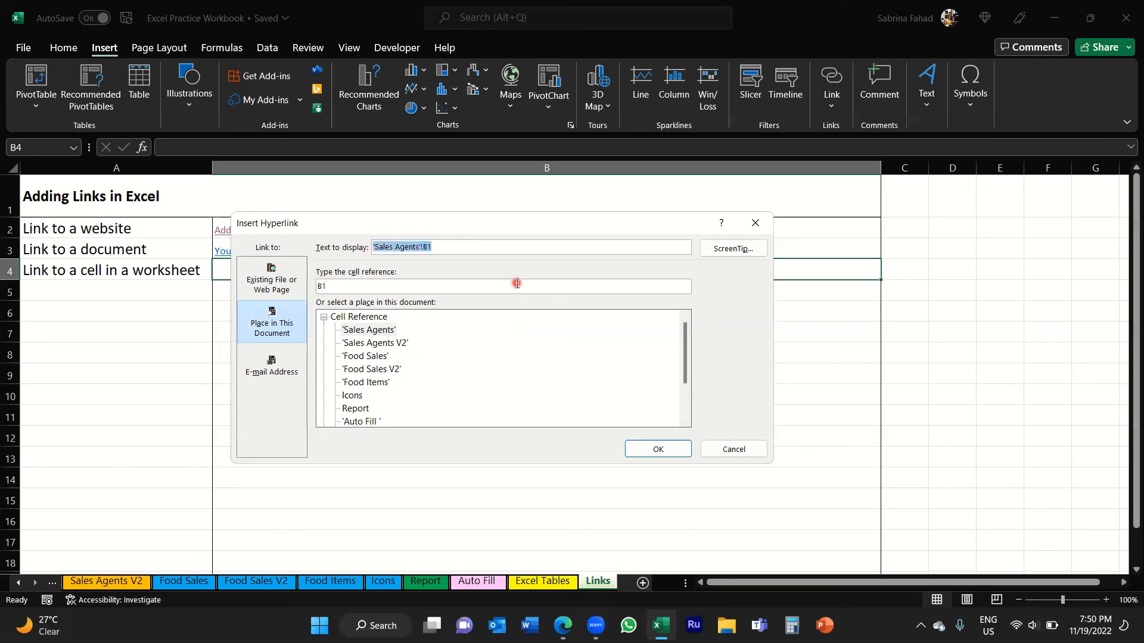
pyautogui.write('S')
pyautogui.write('gent B1 Cell')
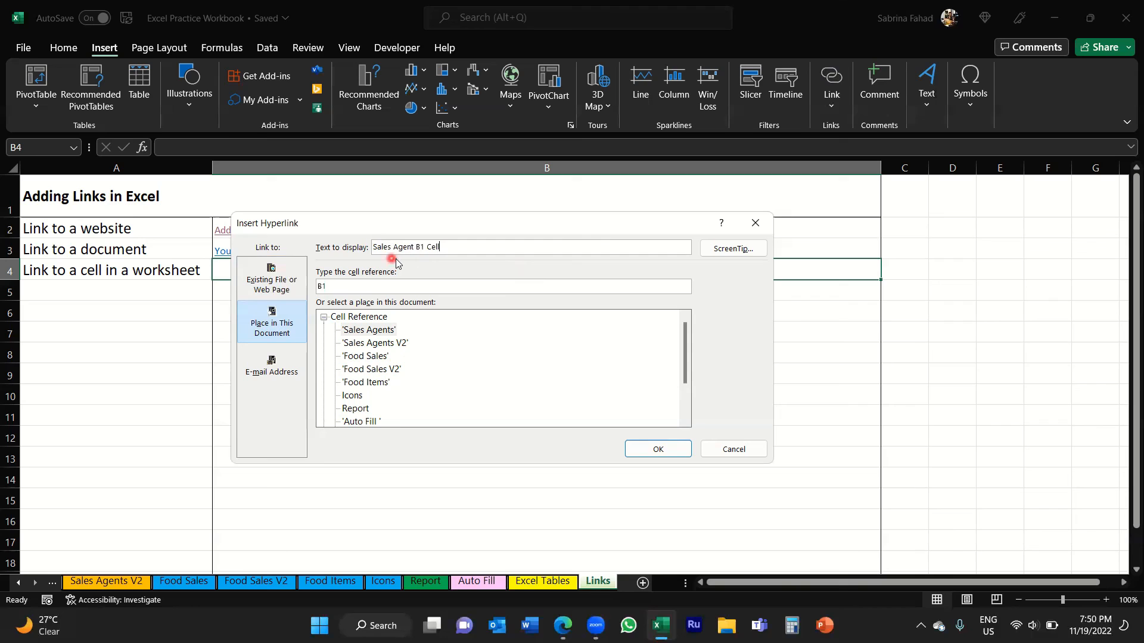
pyautogui.click(639, 450)
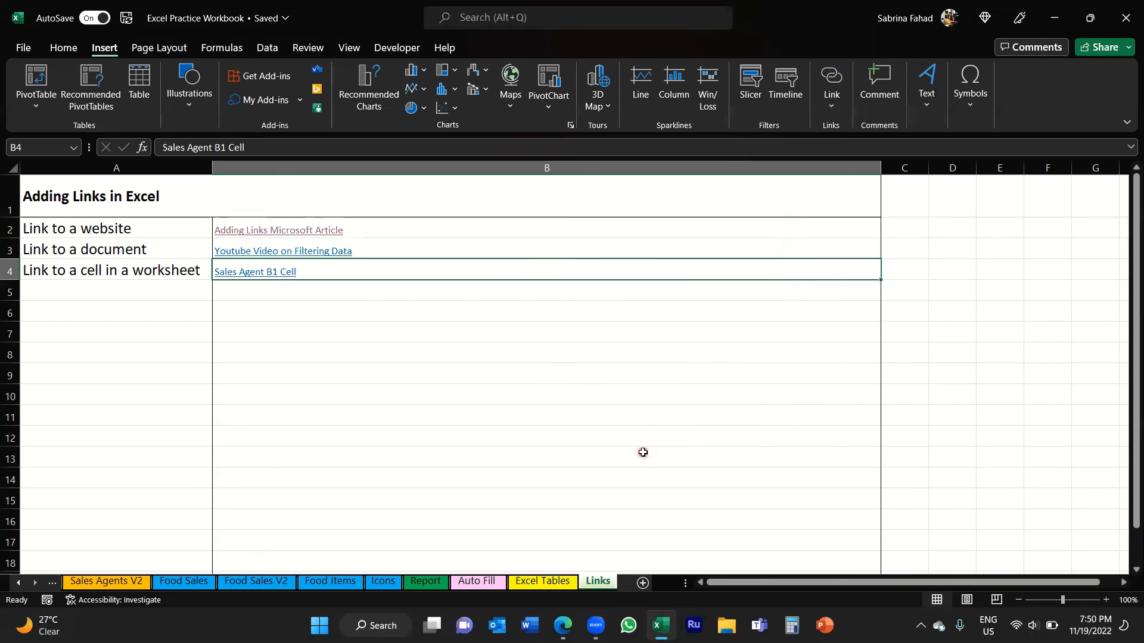
pyautogui.click(307, 292)
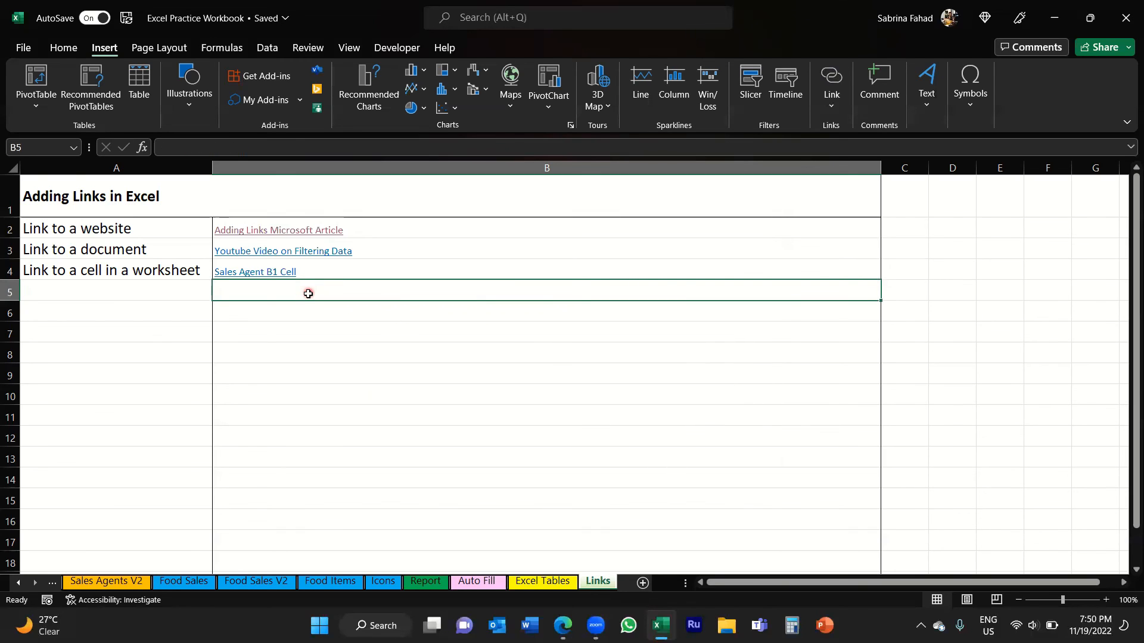
# Follow the B4 link to check its target cell, and return to cell B5 of the Links sheet
pyautogui.click(258, 274)
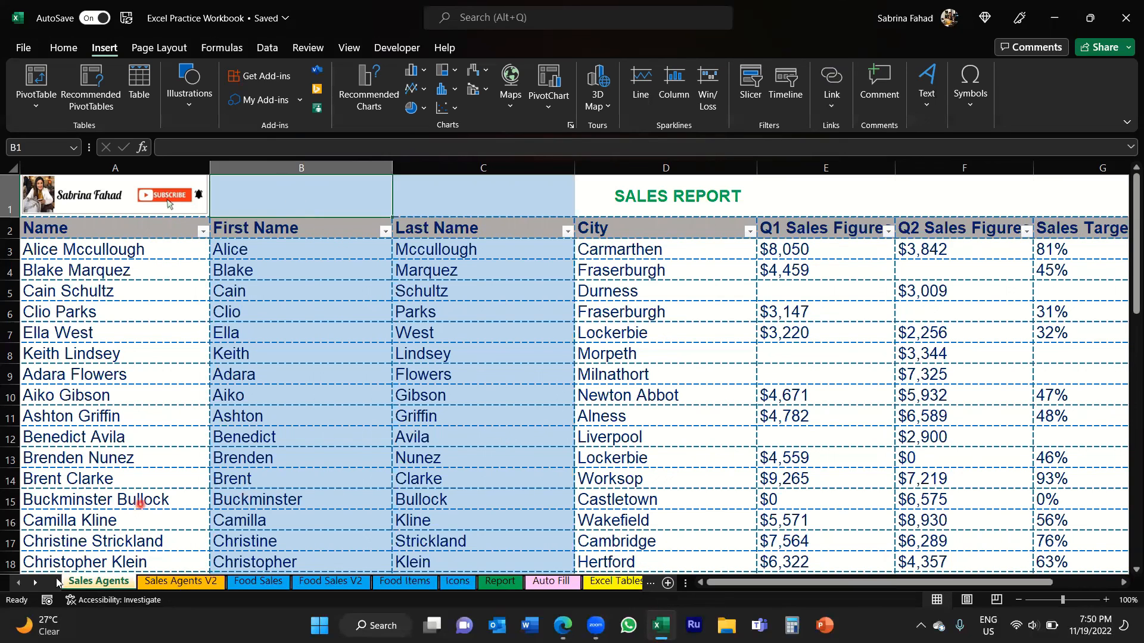
pyautogui.click(35, 582)
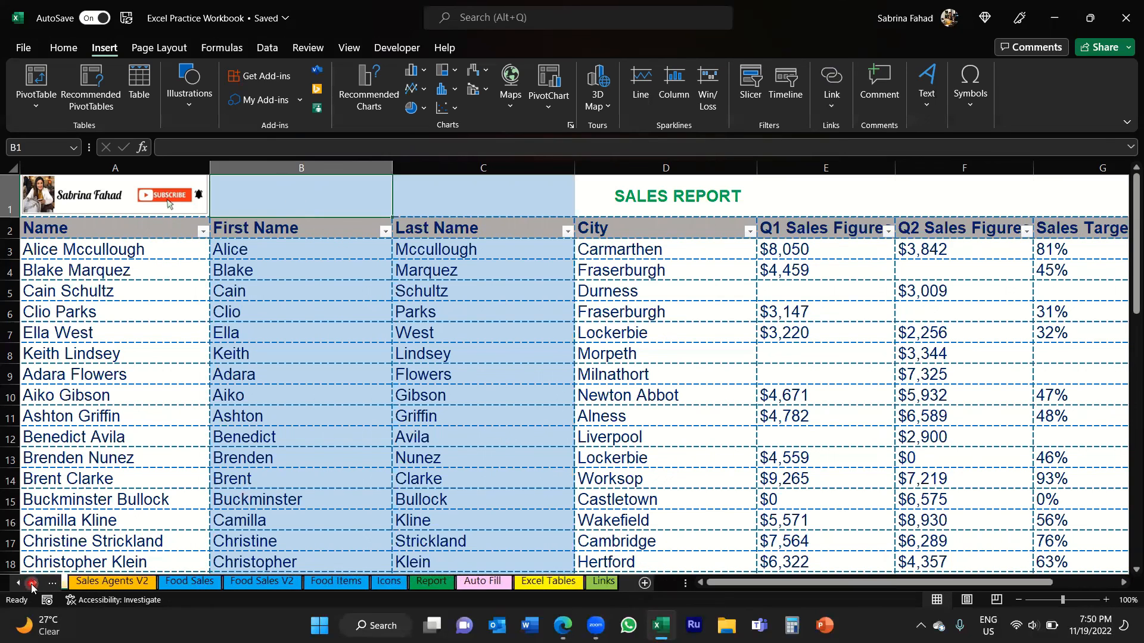
pyautogui.click(594, 582)
pyautogui.click(279, 291)
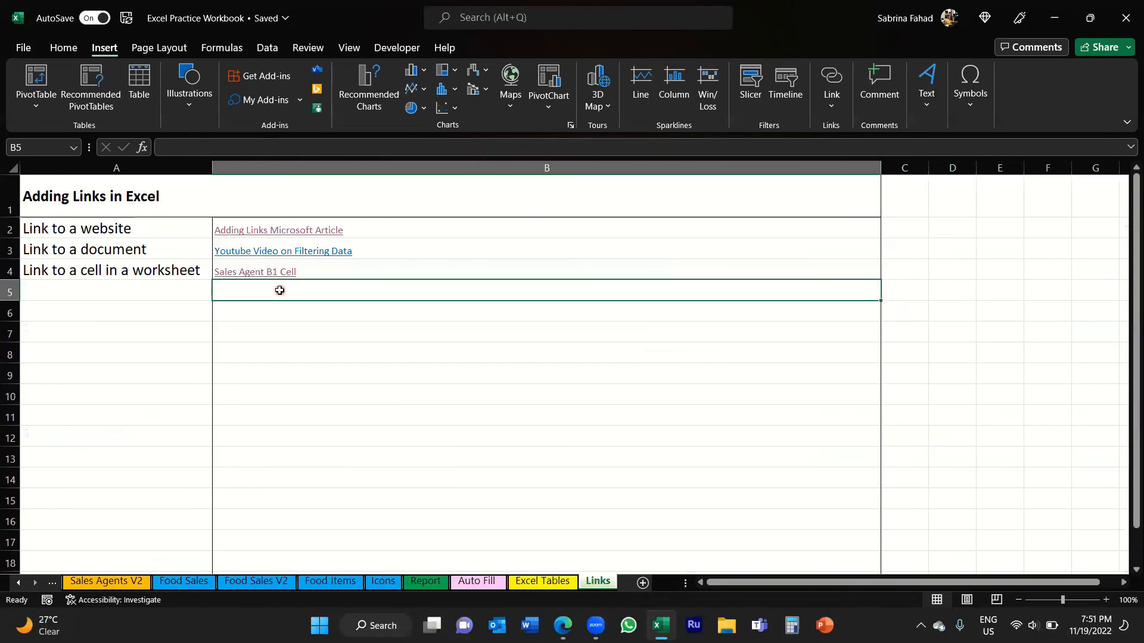